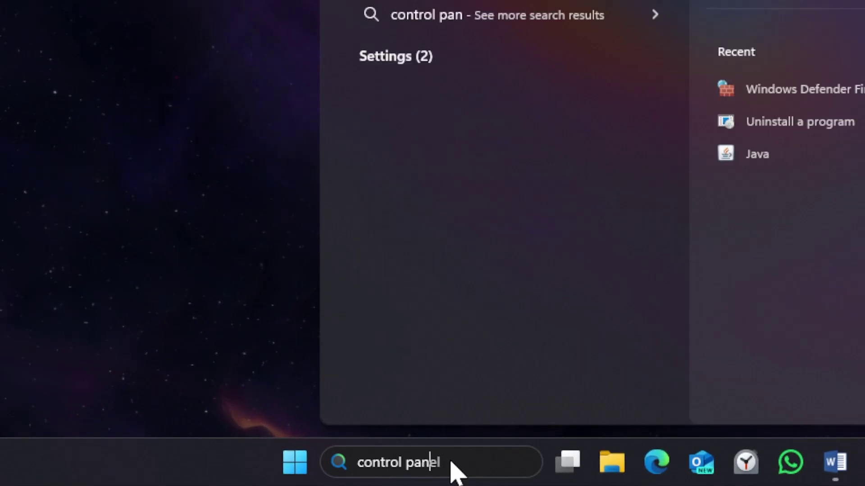
text(el)
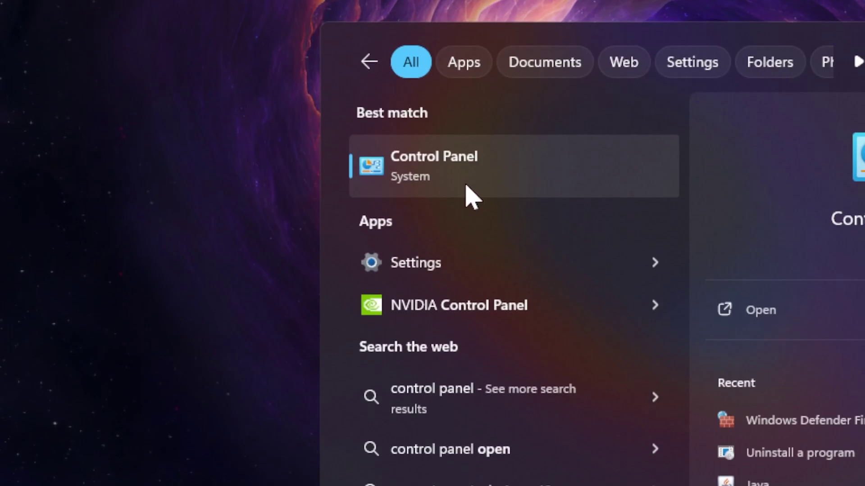
Launch Control Panel from the Windows search results.
click(468, 205)
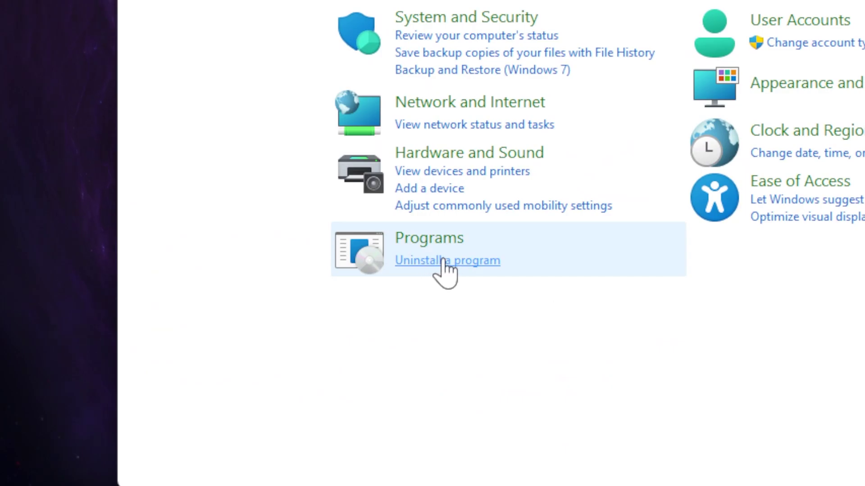
Uninstall Riot Vanguard from Programs and Features and return to the desktop.
click(446, 271)
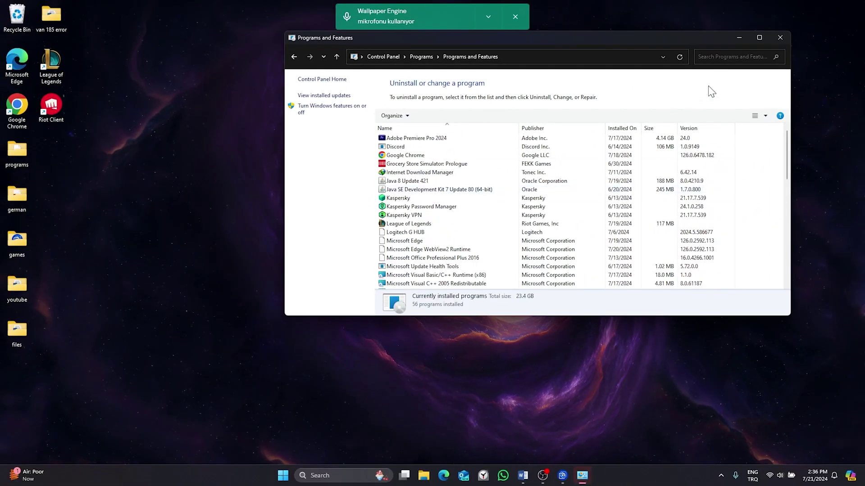
click(760, 39)
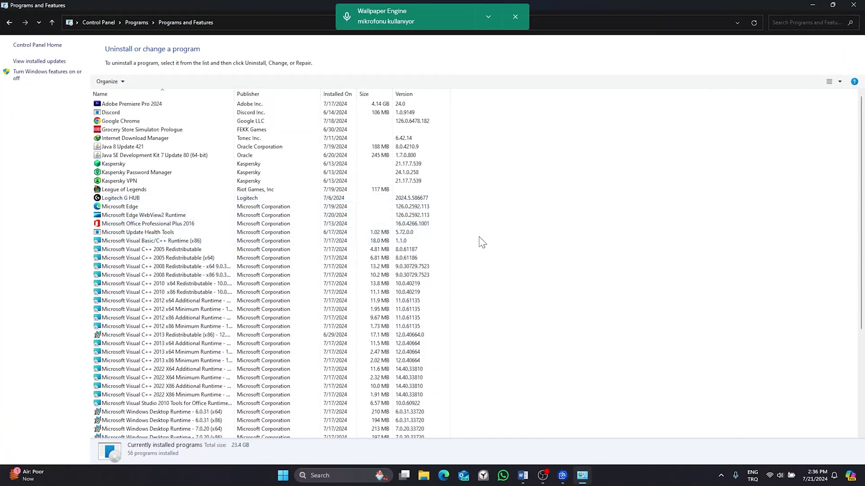
scroll(427, 247, down, 5)
scroll(318, 270, down, 3)
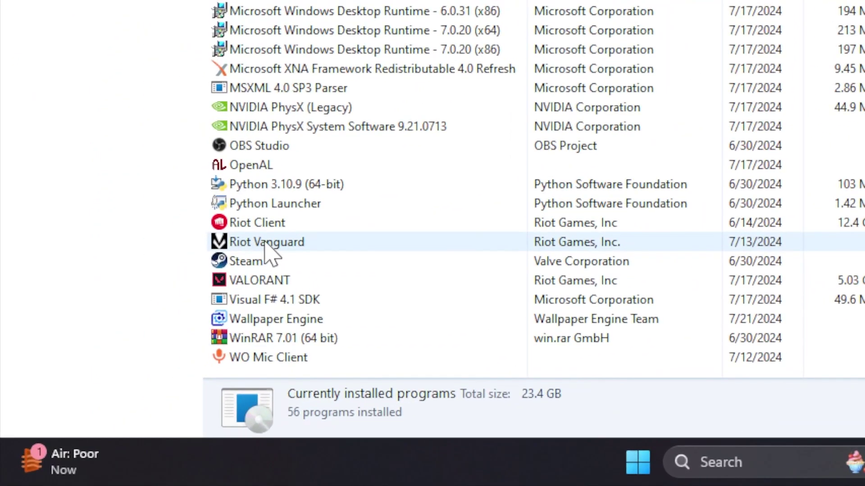
right_click(115, 378)
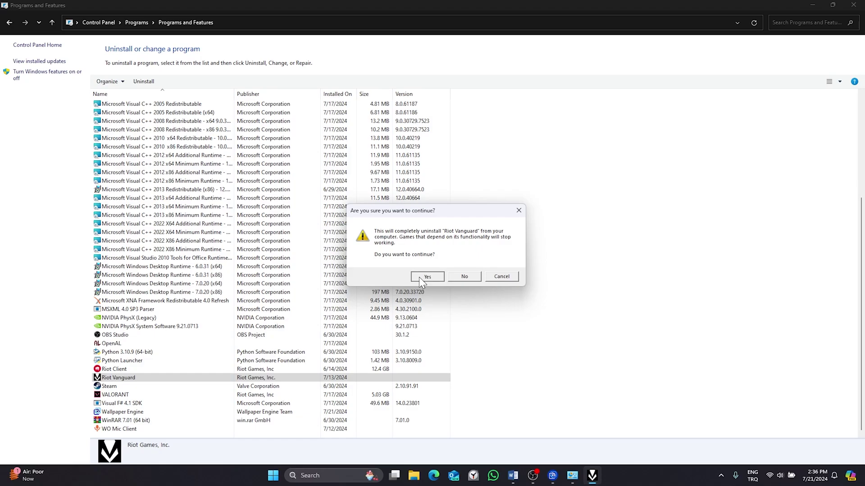
click(421, 276)
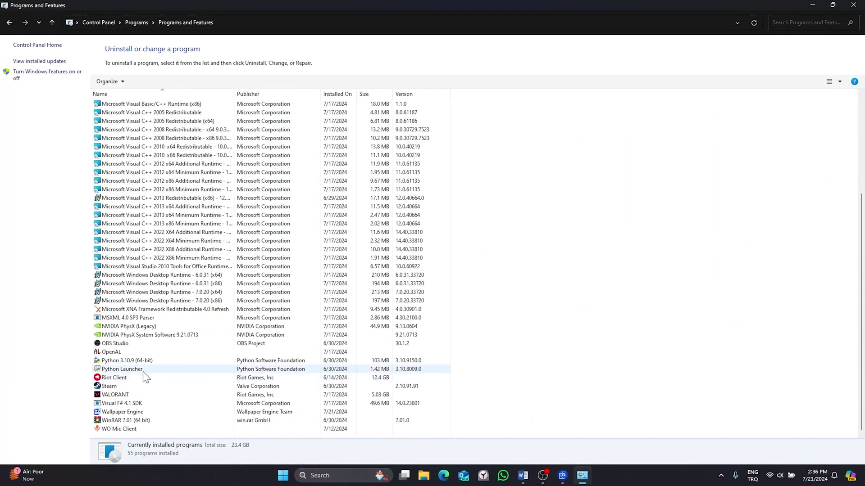
click(857, 6)
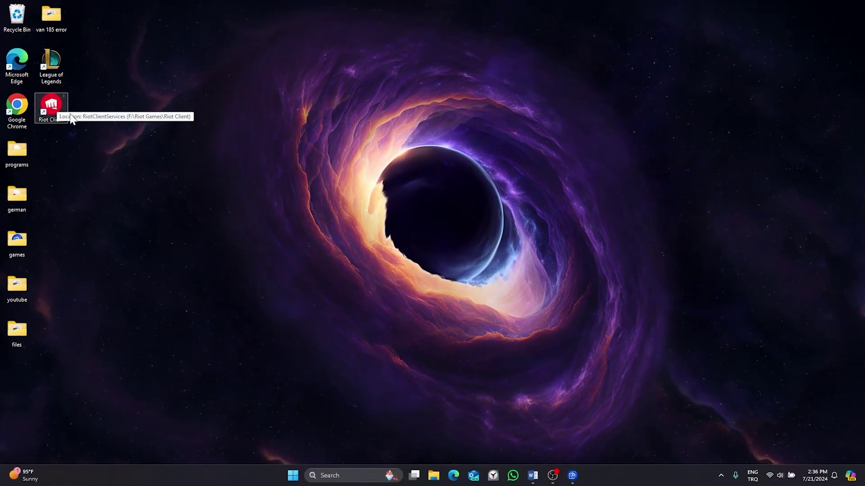
Run the League of Legends update in Riot Client to reinstall Vanguard, then exit the client.
double_click(51, 108)
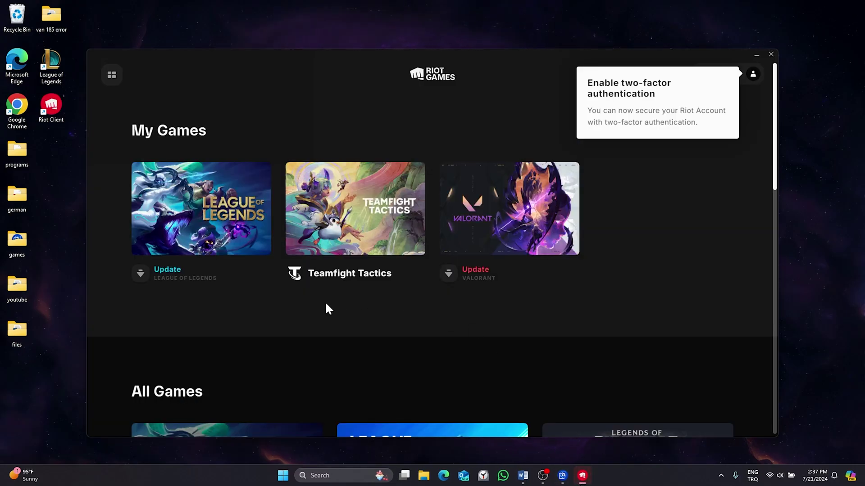
mouse_move(448, 239)
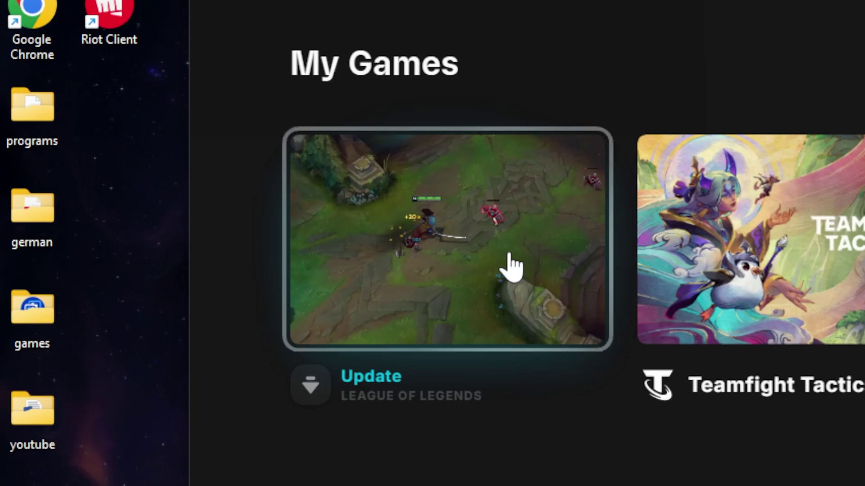
click(513, 267)
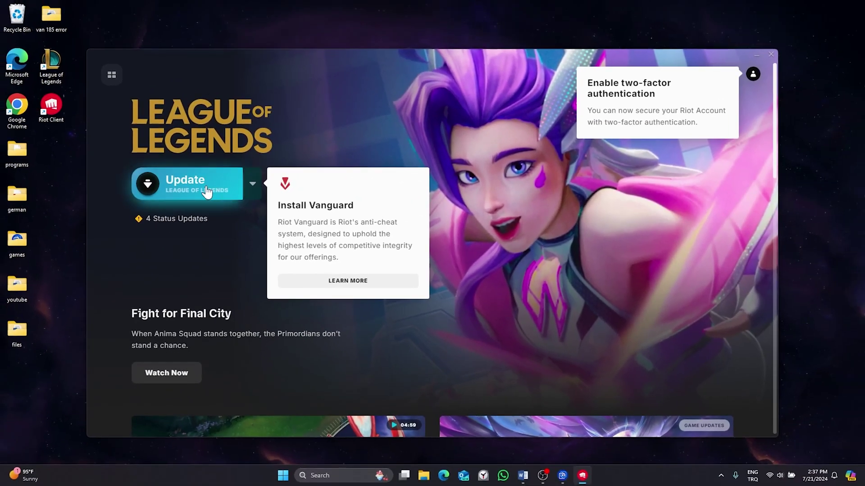
click(207, 191)
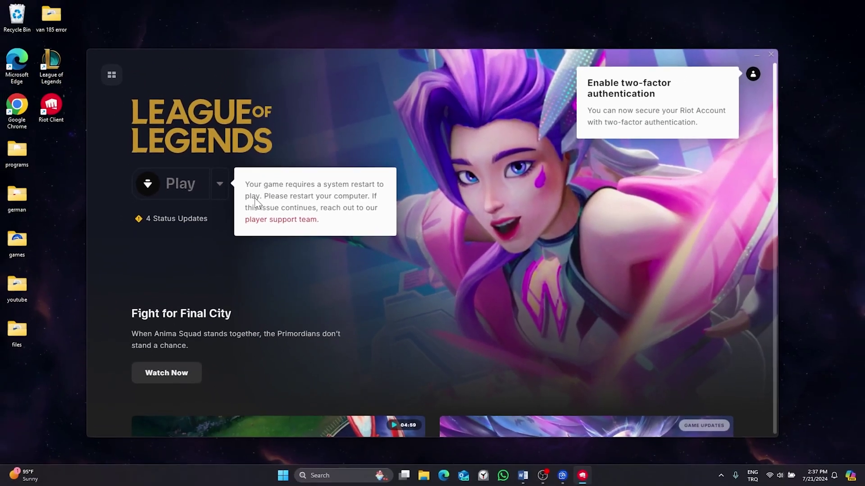
click(771, 55)
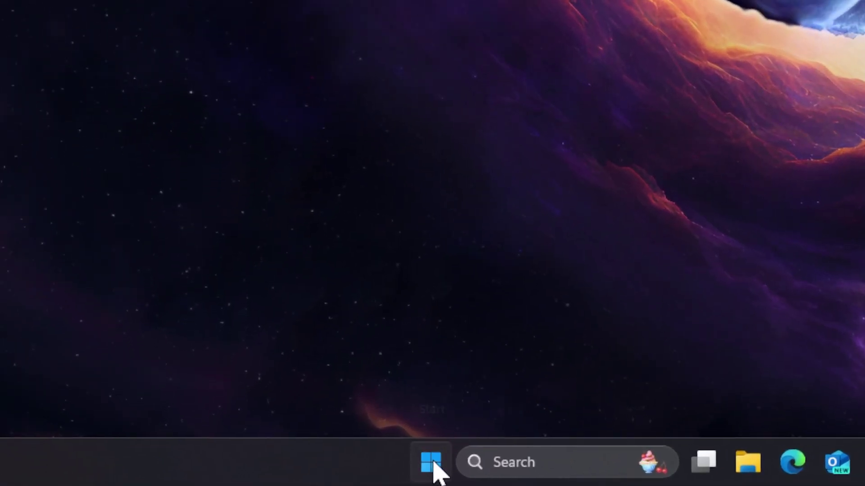
Restart the computer from the Start menu power options.
click(365, 468)
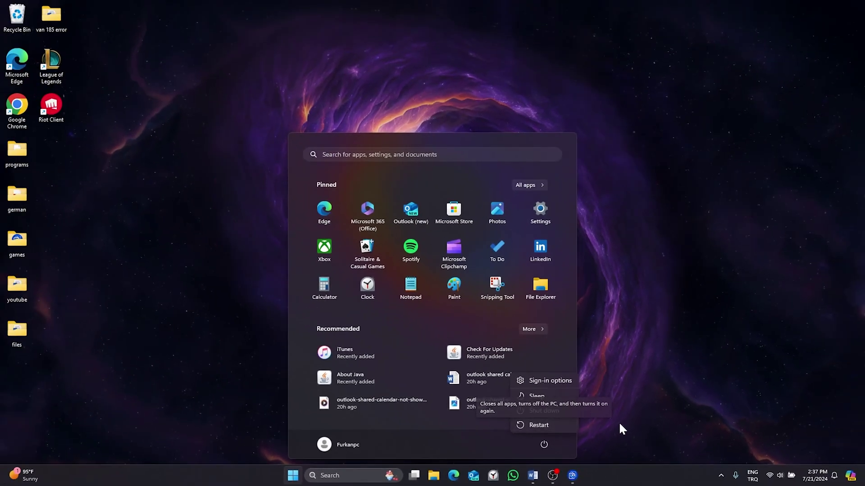
key(Escape)
click(680, 420)
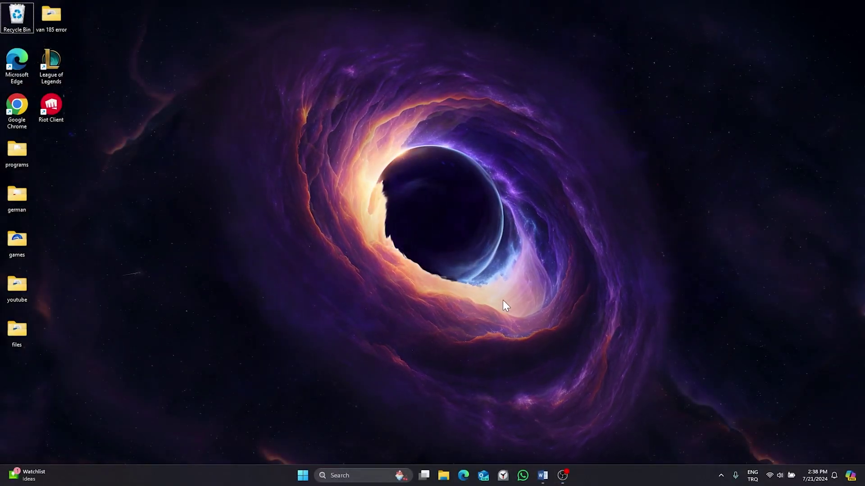
Launch Services via services.msc and bring up the vgc service's properties.
key(super+r)
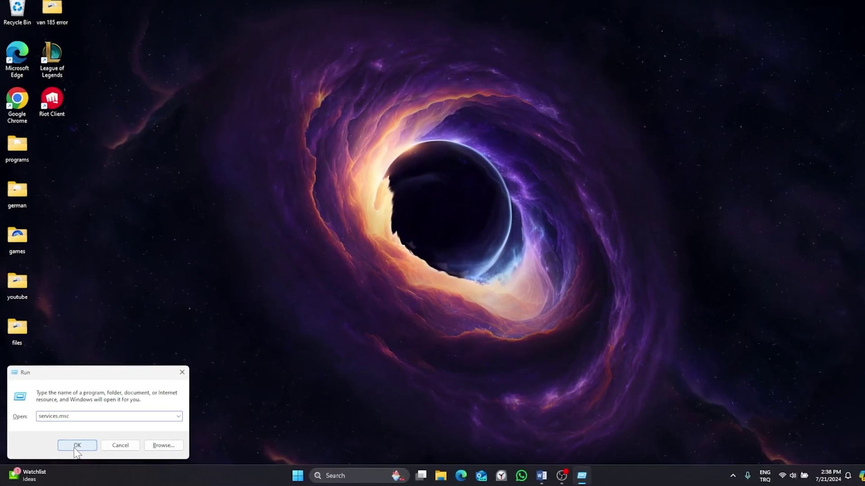
click(171, 395)
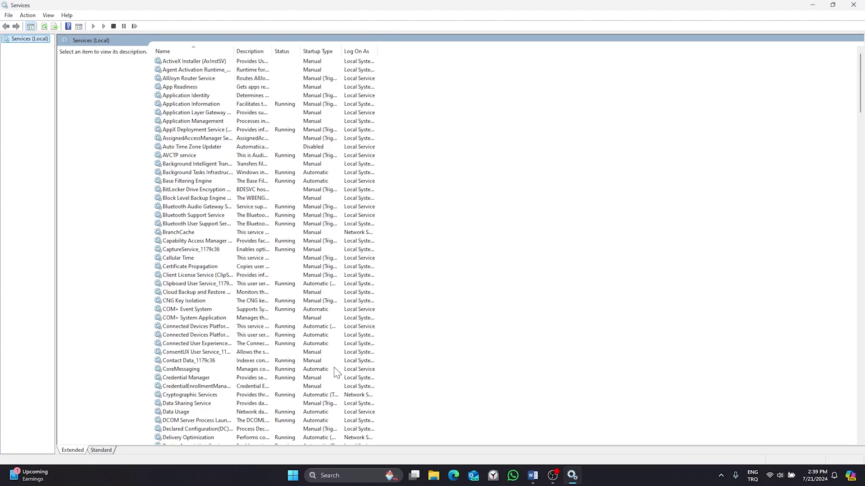
text(v)
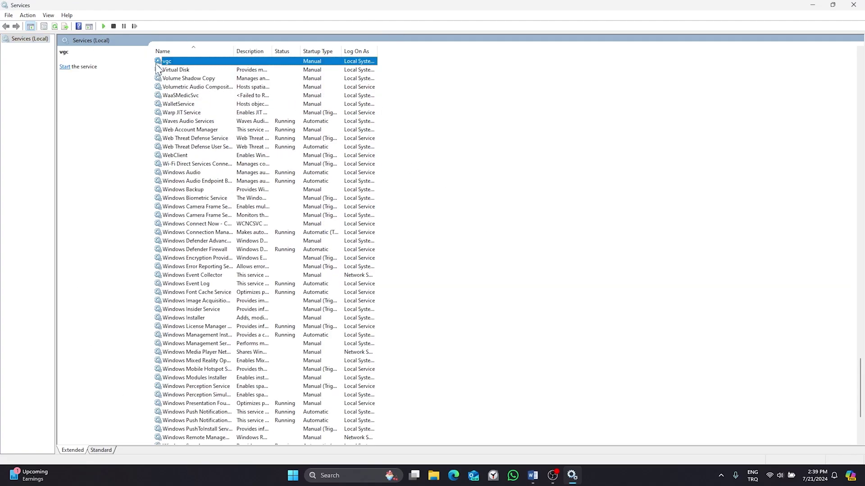
drag(270, 15, 239, 24)
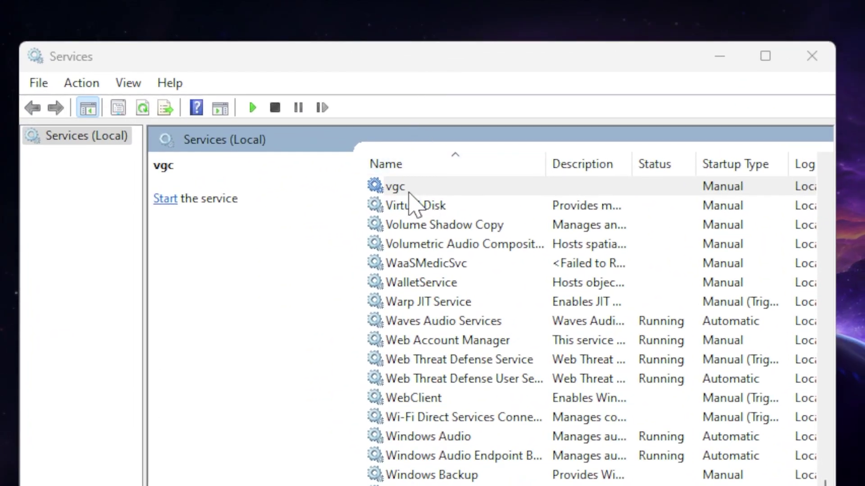
right_click(414, 193)
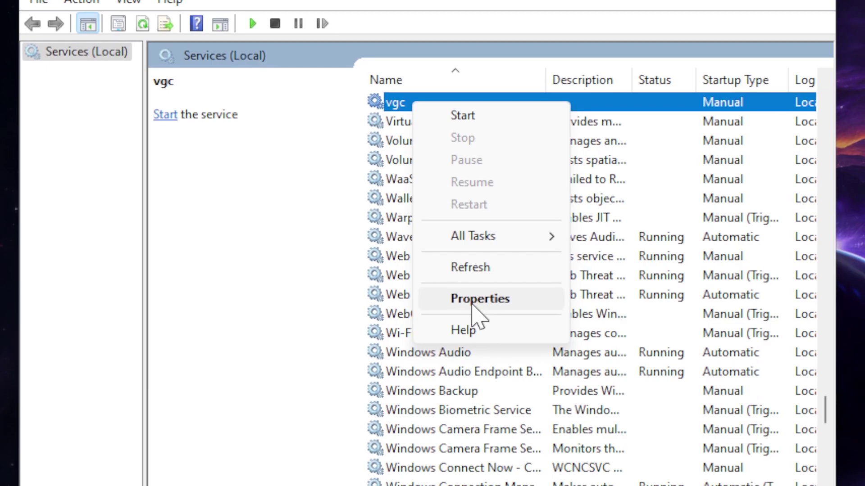
click(486, 294)
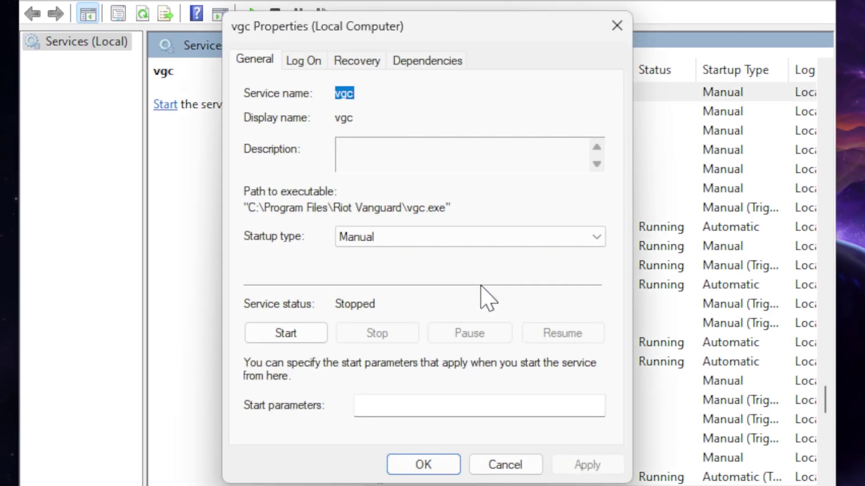
Set vgc startup type to Automatic, start it running, and exit Services.
click(379, 238)
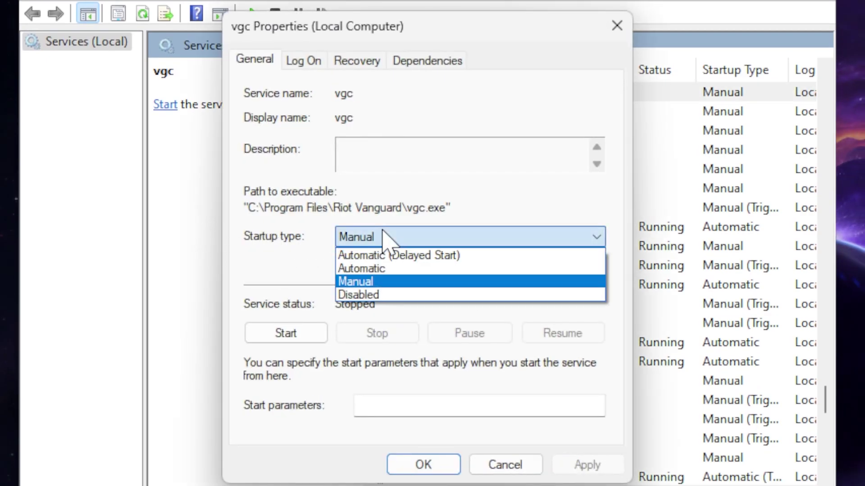
click(371, 269)
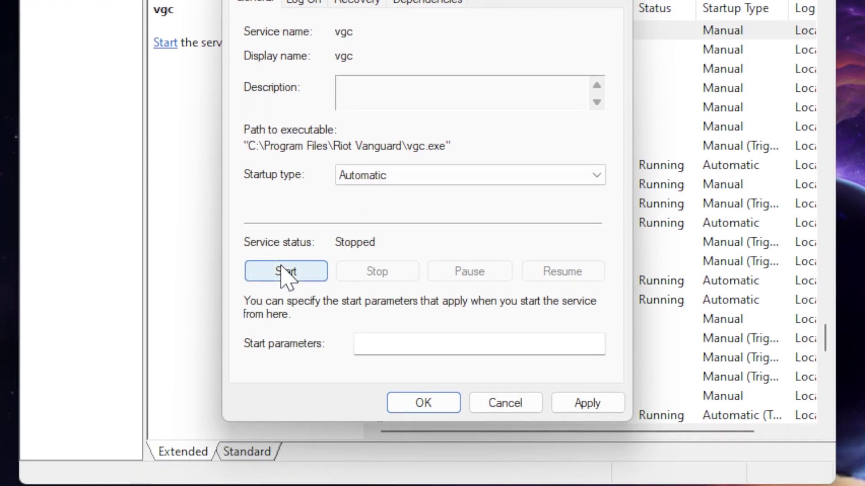
click(286, 273)
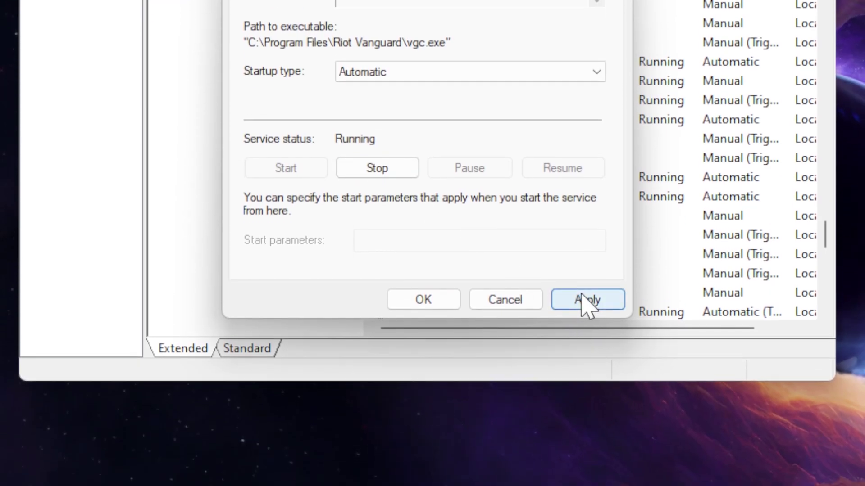
click(582, 296)
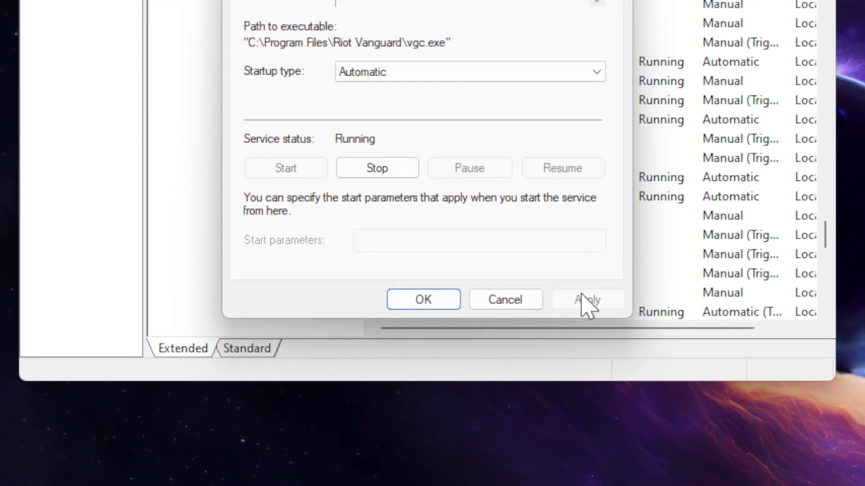
click(424, 290)
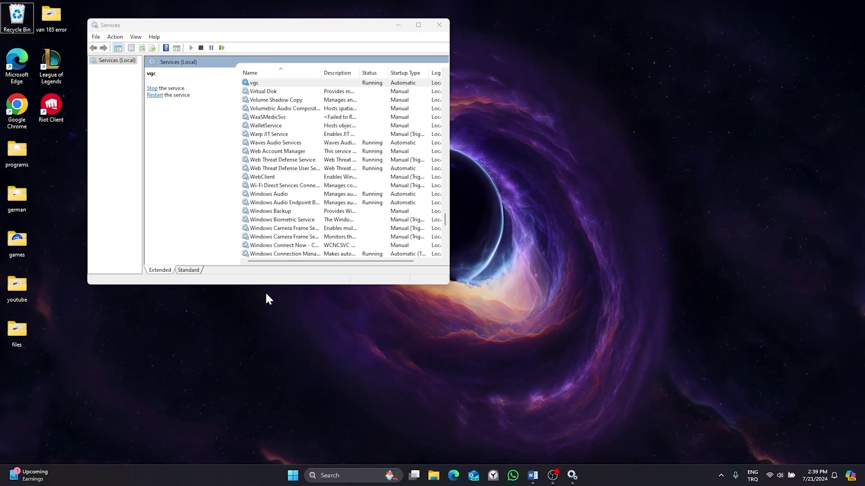
click(440, 26)
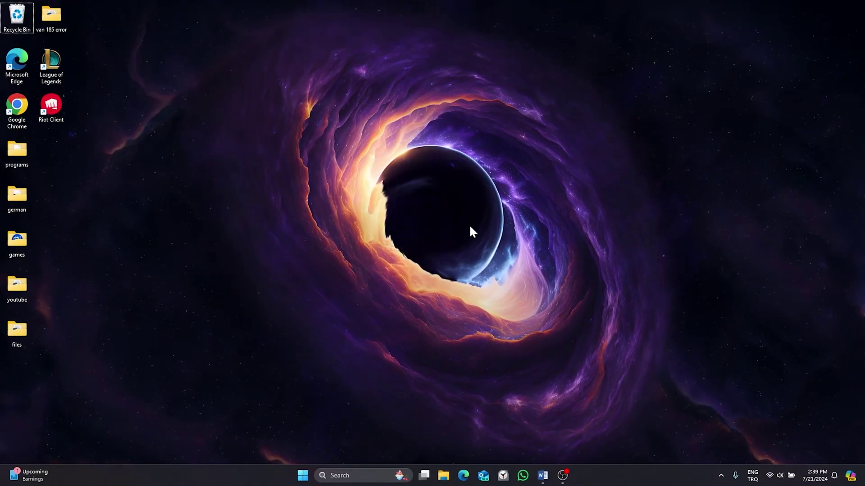
Launch msconfig and show only non-Microsoft services on the Services list.
key(super+r)
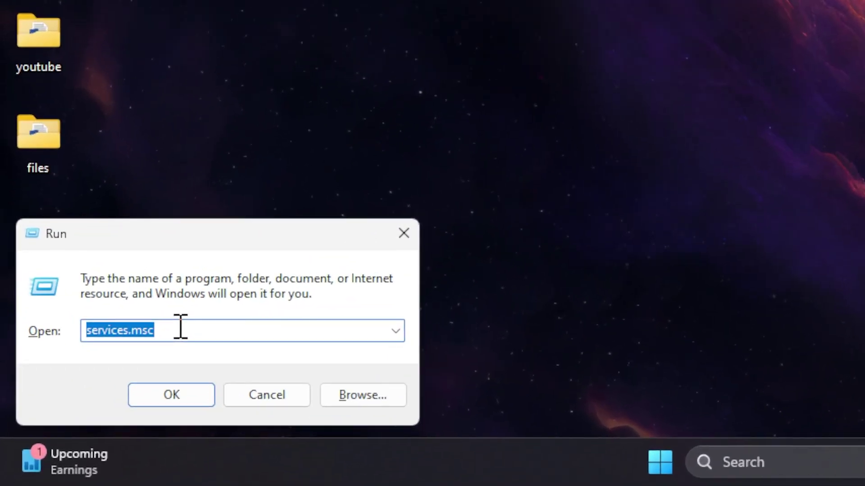
text(m)
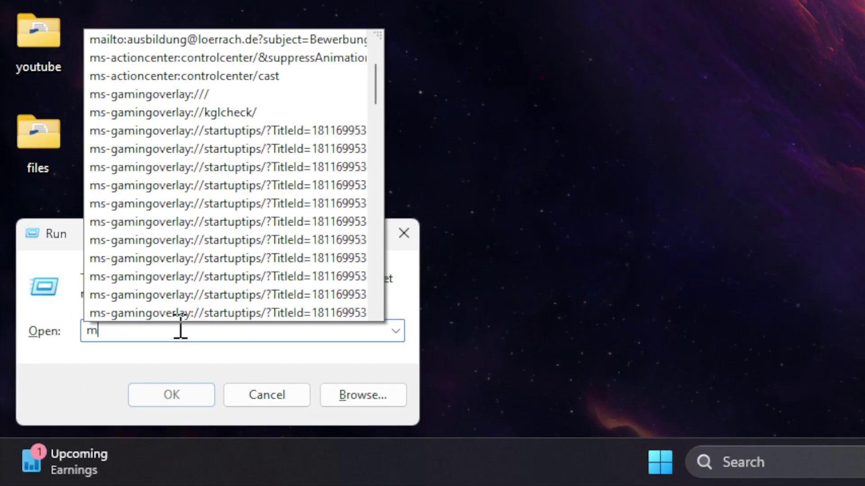
text(sconfig)
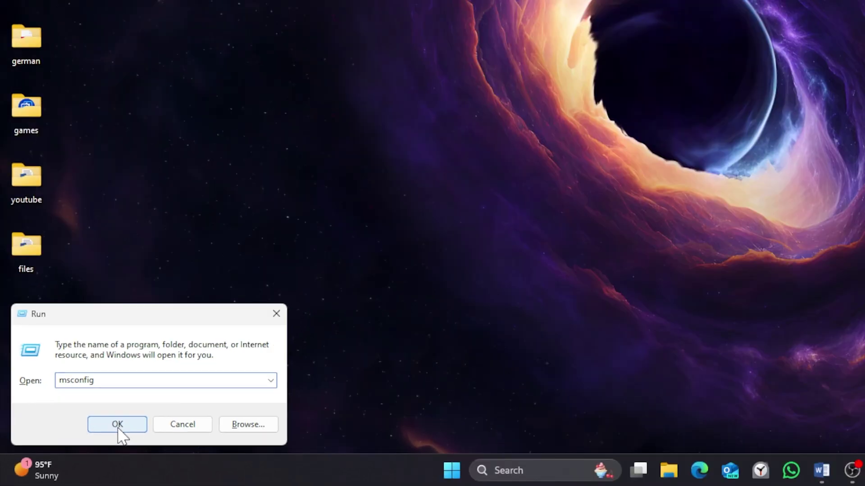
click(171, 395)
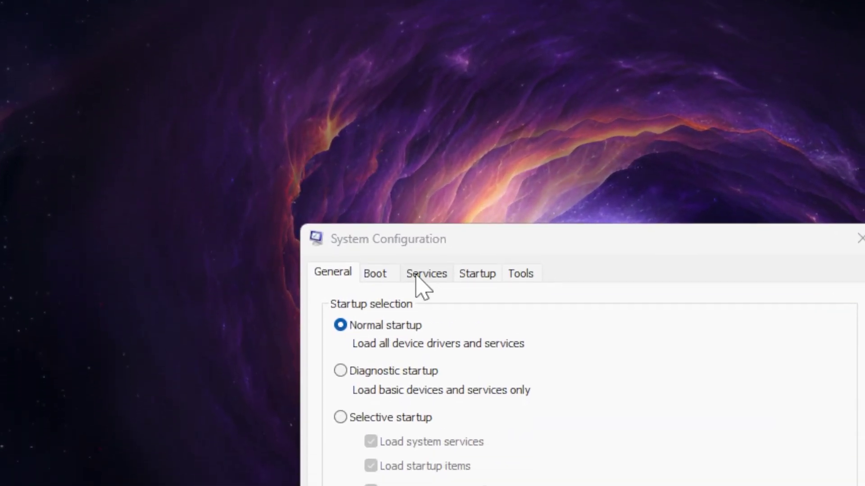
click(361, 166)
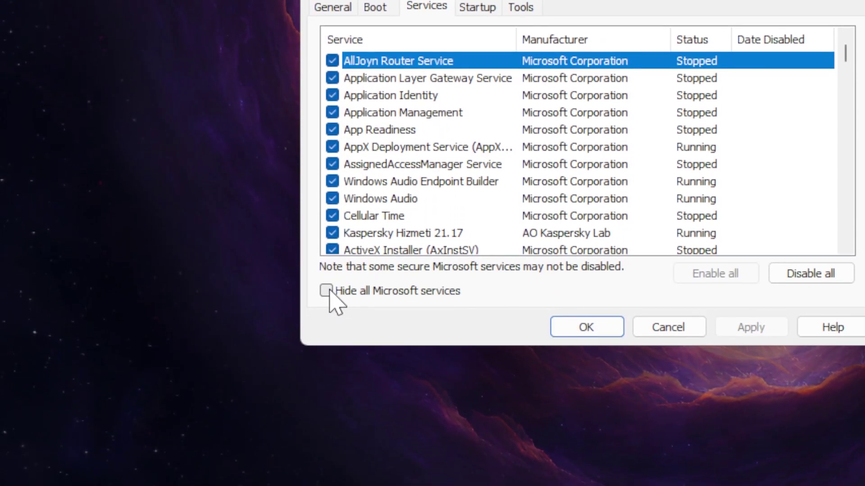
click(326, 304)
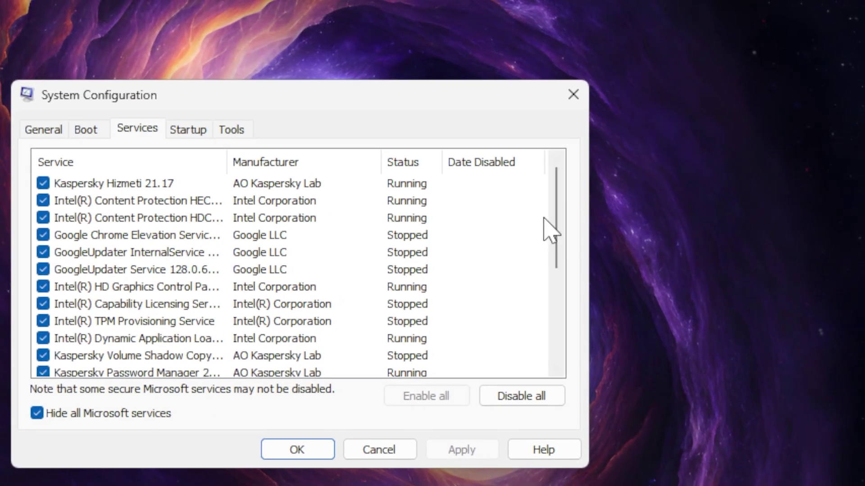
drag(771, 118, 767, 179)
Keep vgc enabled, save the configuration and exit without restarting.
drag(556, 277, 555, 318)
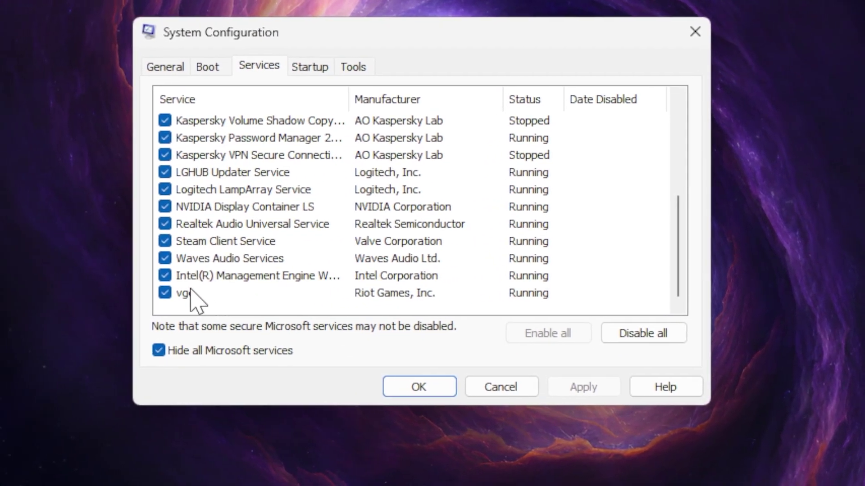
click(201, 292)
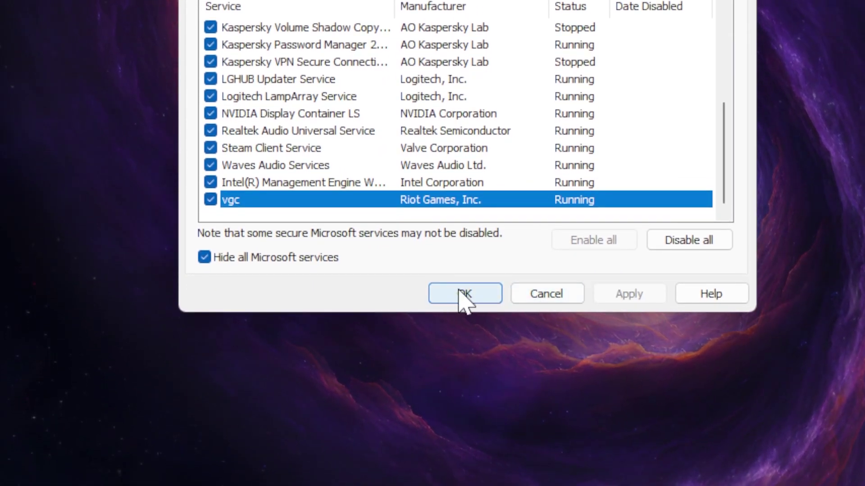
click(464, 295)
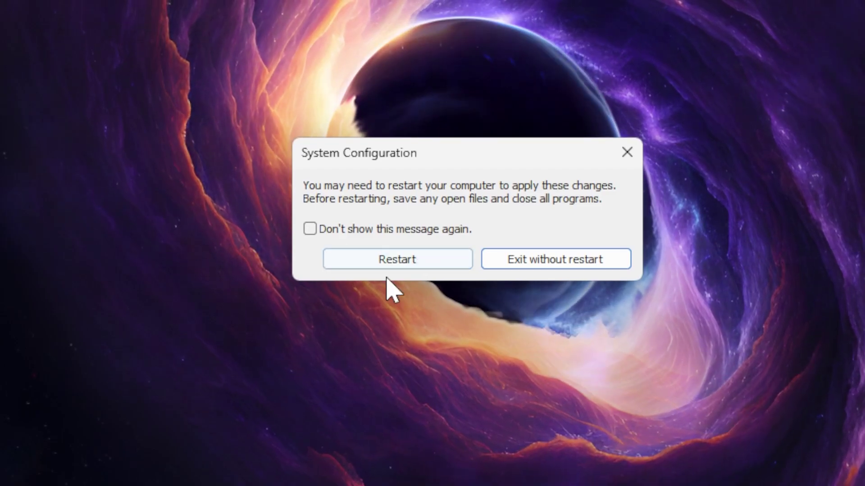
click(505, 265)
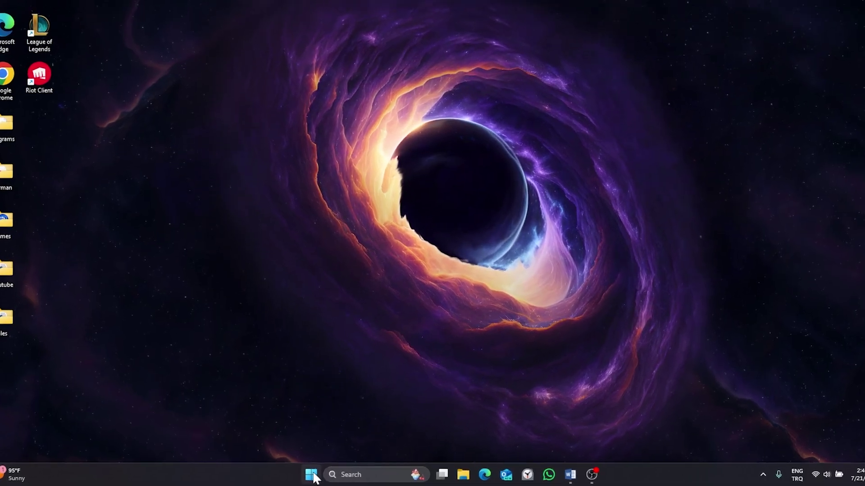
click(313, 475)
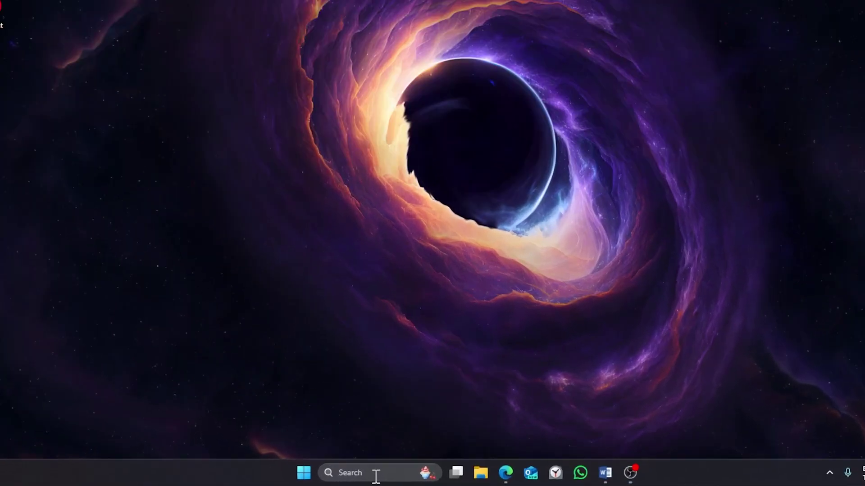
click(361, 475)
text(c)
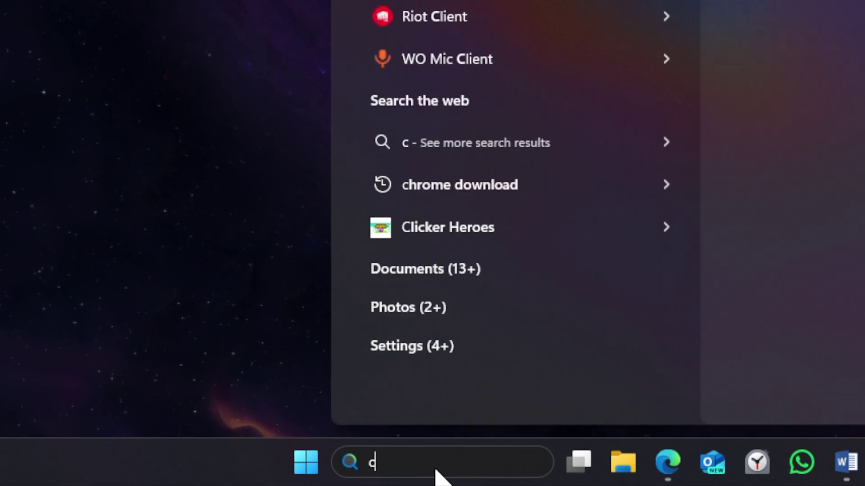
text(ontrol panel)
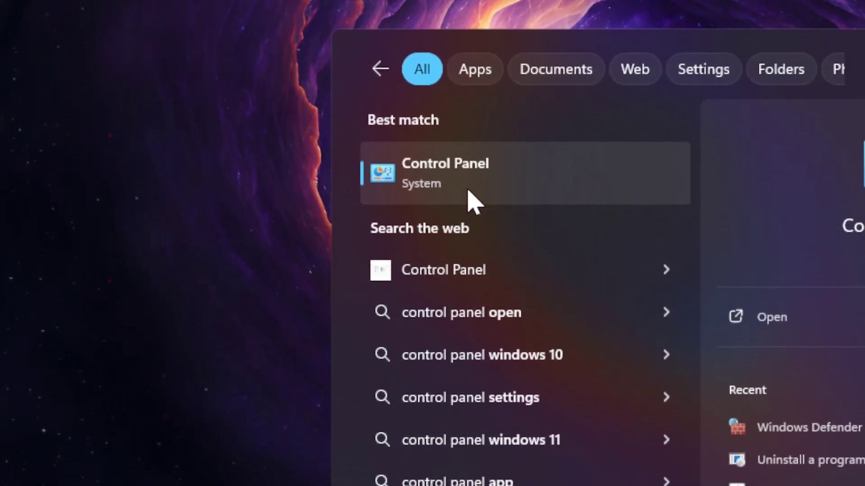
click(470, 199)
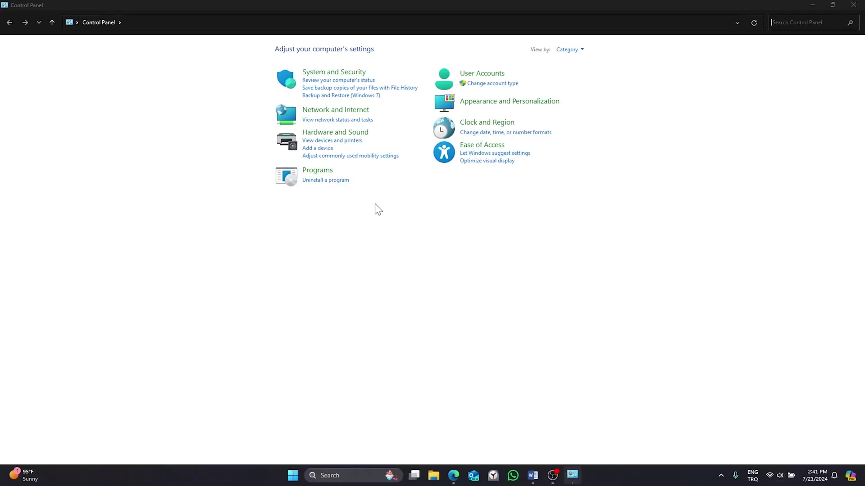
click(325, 180)
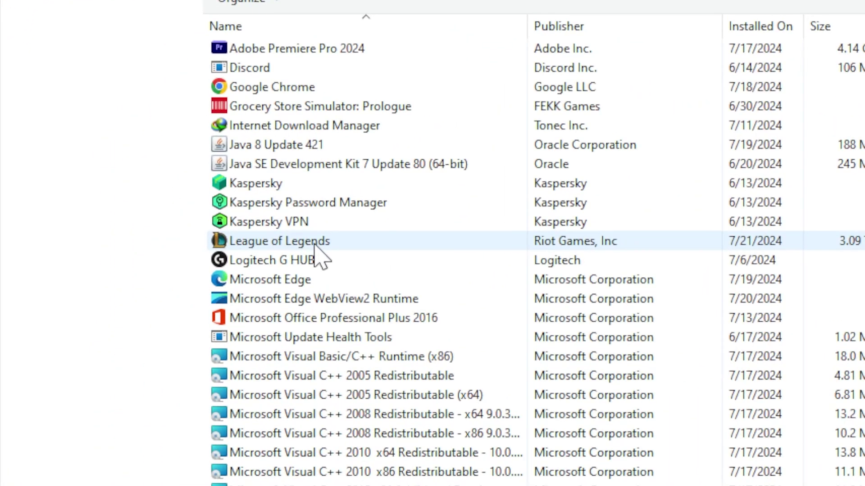
right_click(142, 190)
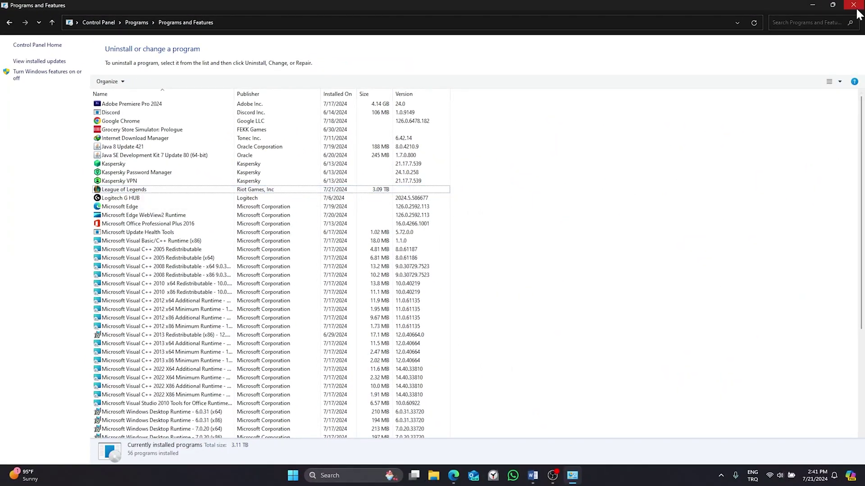
click(853, 5)
mouse_move(459, 474)
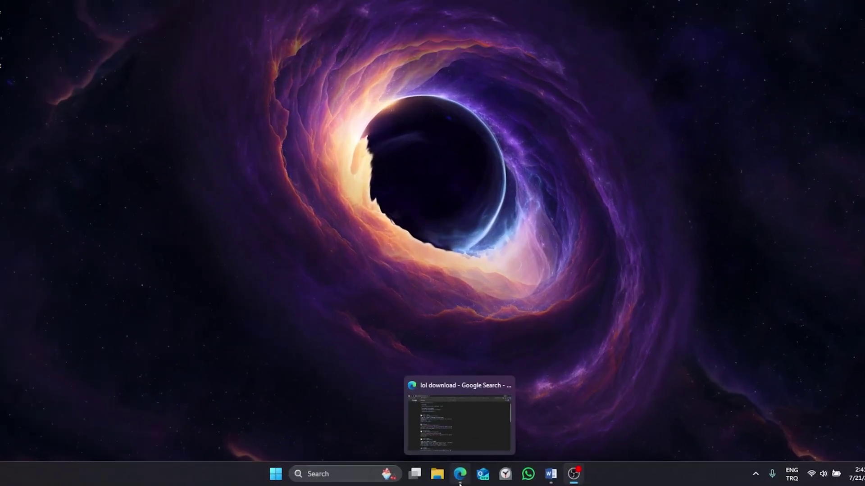
Reach the League of Legends EU West download page in Edge and close the browser.
click(459, 474)
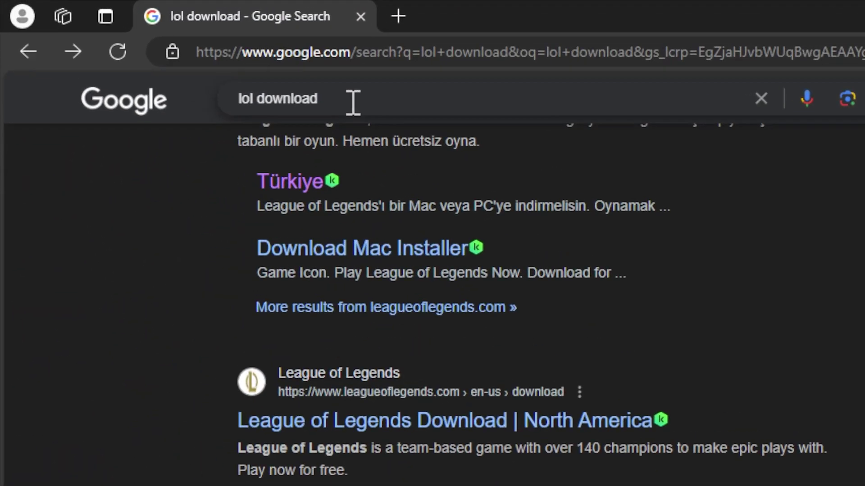
drag(353, 100, 294, 101)
click(121, 230)
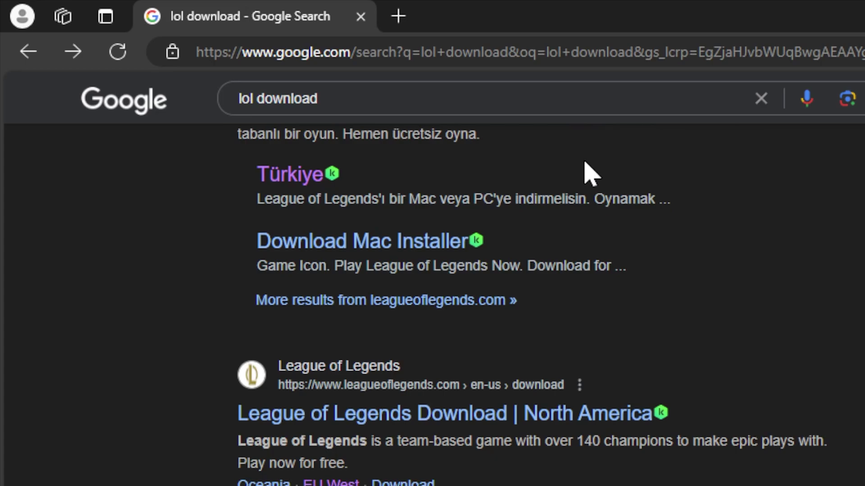
scroll(581, 175, down, 3)
scroll(428, 297, down, 3)
click(339, 288)
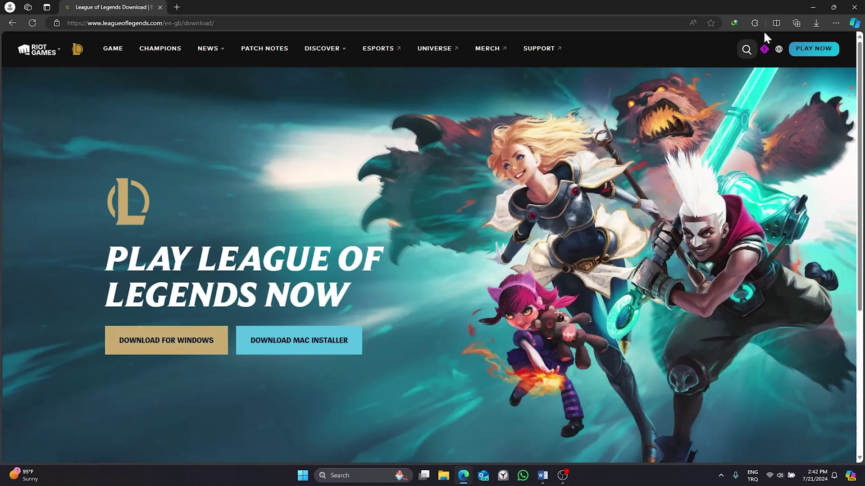
click(851, 7)
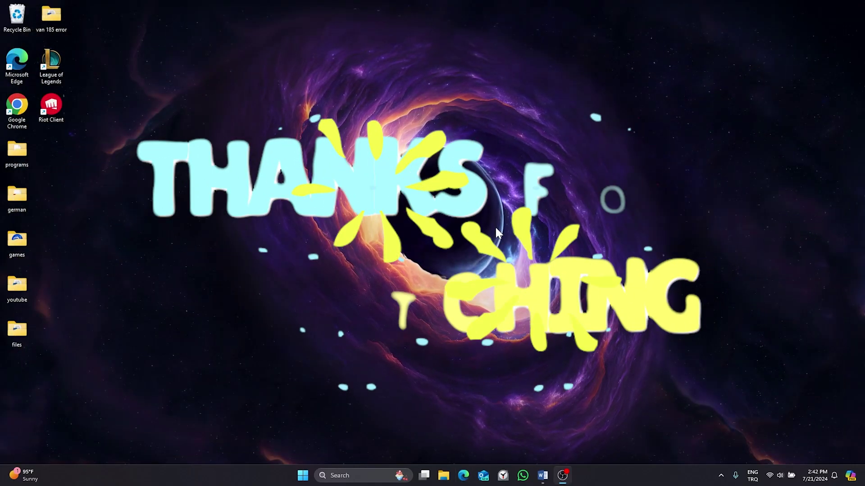